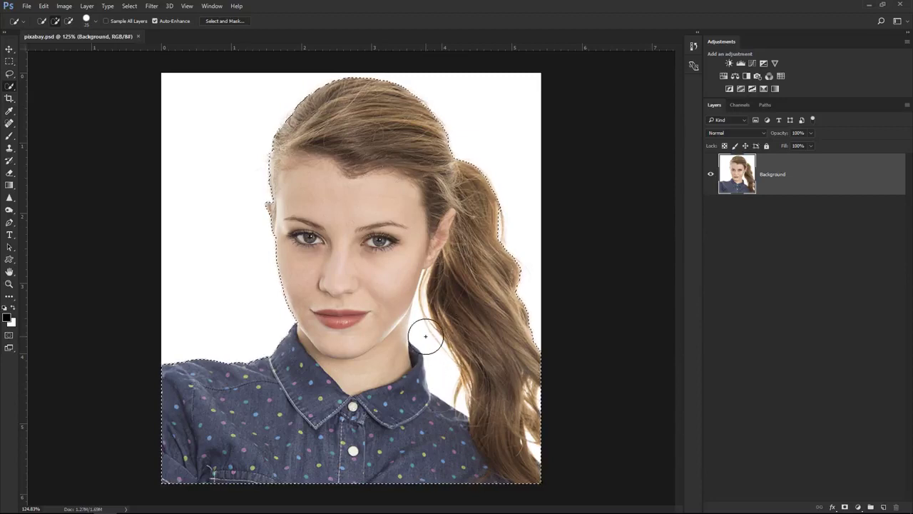
Step: Subtract the white gap between the neck and the ponytail from the selection
{"action": "key", "text": "alt"}
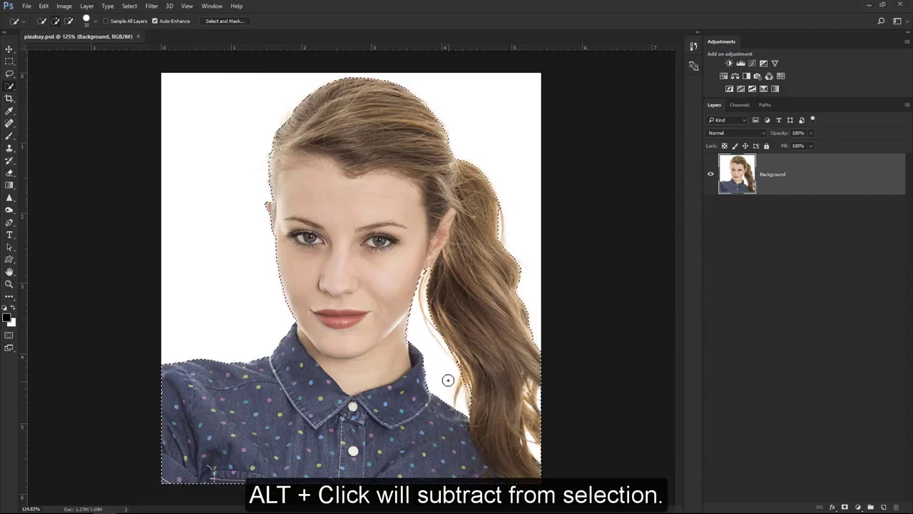
{"action": "key", "text": "alt"}
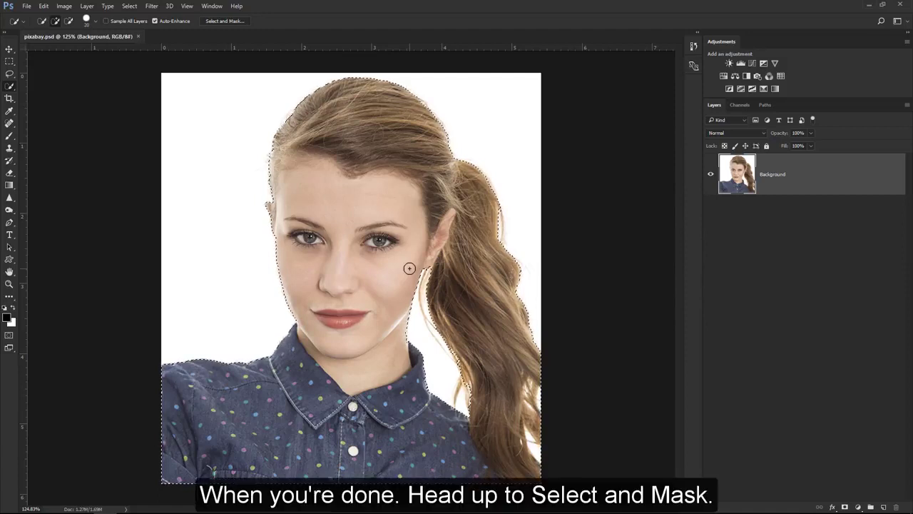
Step: Refine the selection along the model's hair in Select and Mask using the Refine Edge Brush at size 30
{"action": "left_click", "coordinate": [223, 25]}
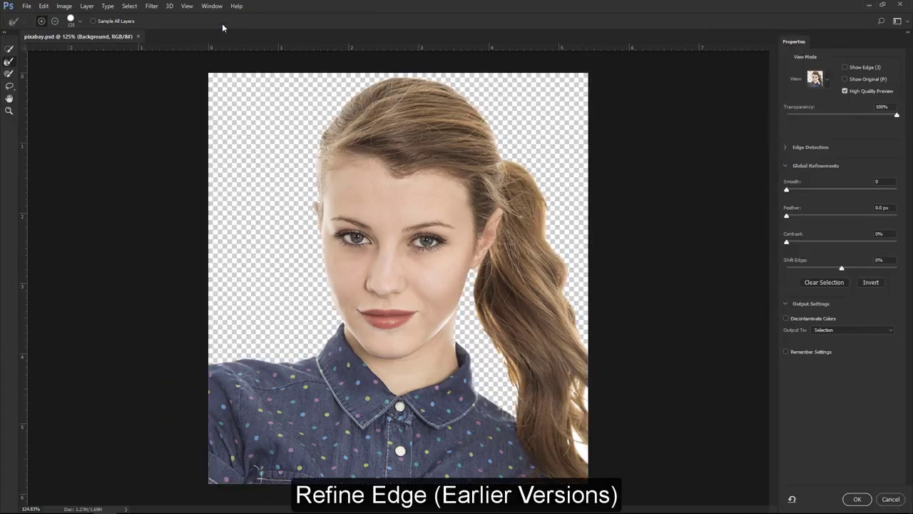
{"action": "left_click", "coordinate": [12, 61]}
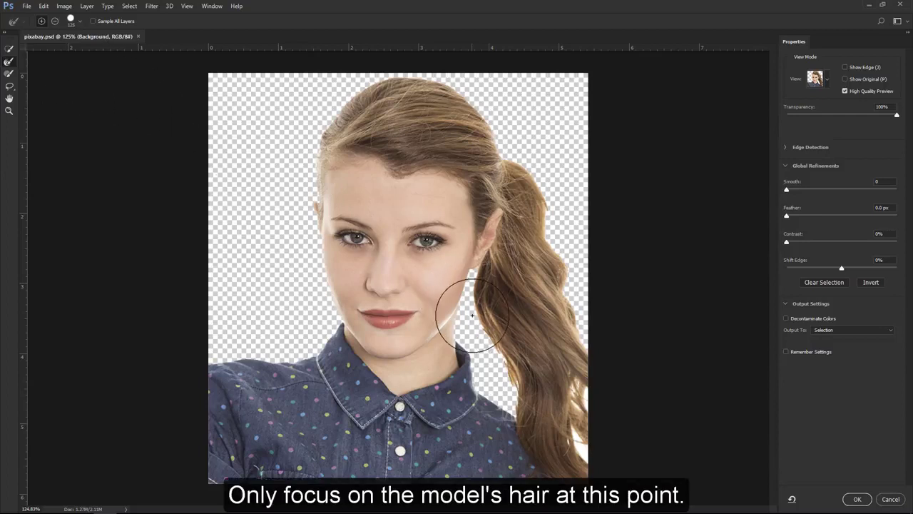
{"action": "key", "text": "bracketleft"}
{"action": "key", "text": "bracketleft"}
{"action": "key", "text": "bracketleft"}
{"action": "key", "text": "bracketleft"}
{"action": "key", "text": "bracketleft"}
{"action": "key", "text": "bracketleft"}
{"action": "key", "text": "bracketleft"}
{"action": "key", "text": "bracketleft"}
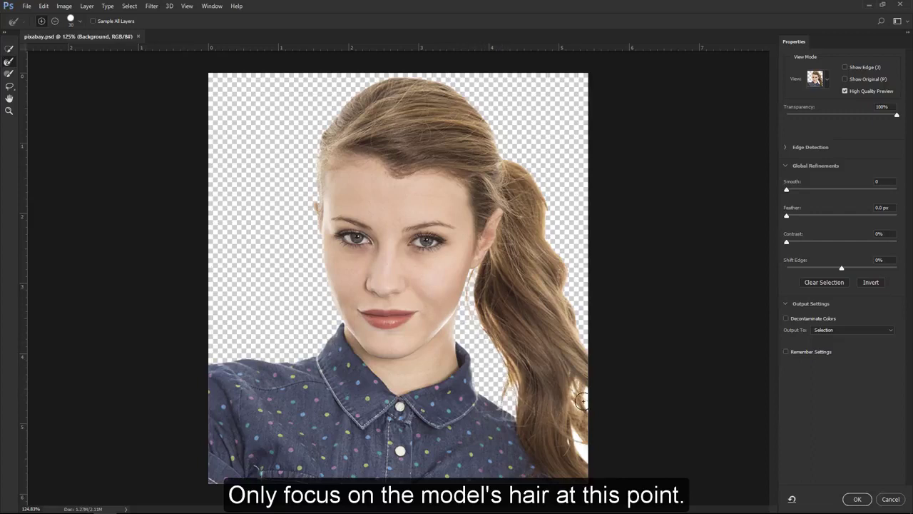
{"action": "left_click_drag", "start_coordinate": [575, 437], "coordinate": [596, 458]}
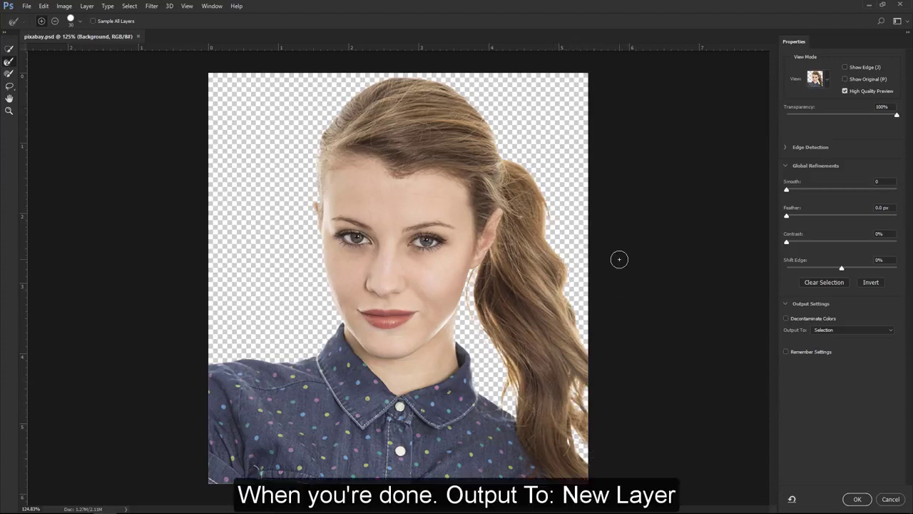
Step: Output the refined selection to a new layer
{"action": "left_click", "coordinate": [850, 329]}
{"action": "left_click", "coordinate": [849, 349]}
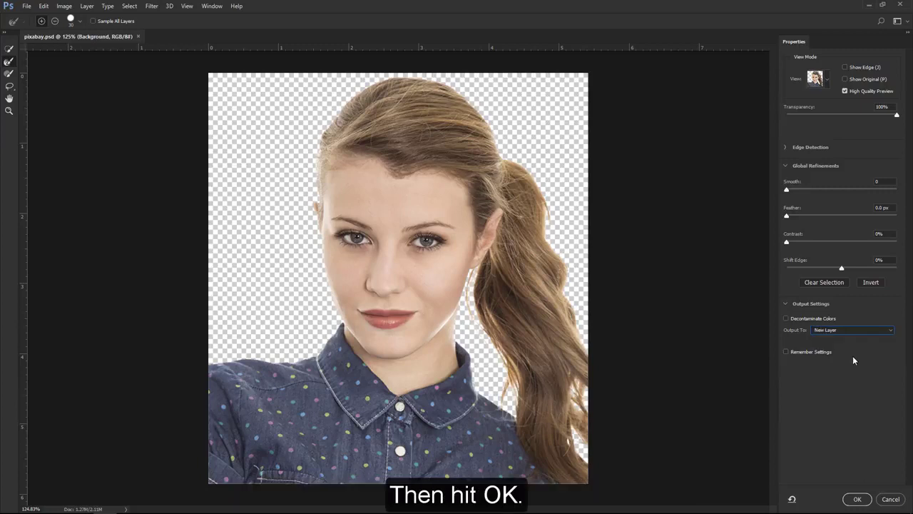
{"action": "left_click", "coordinate": [861, 501]}
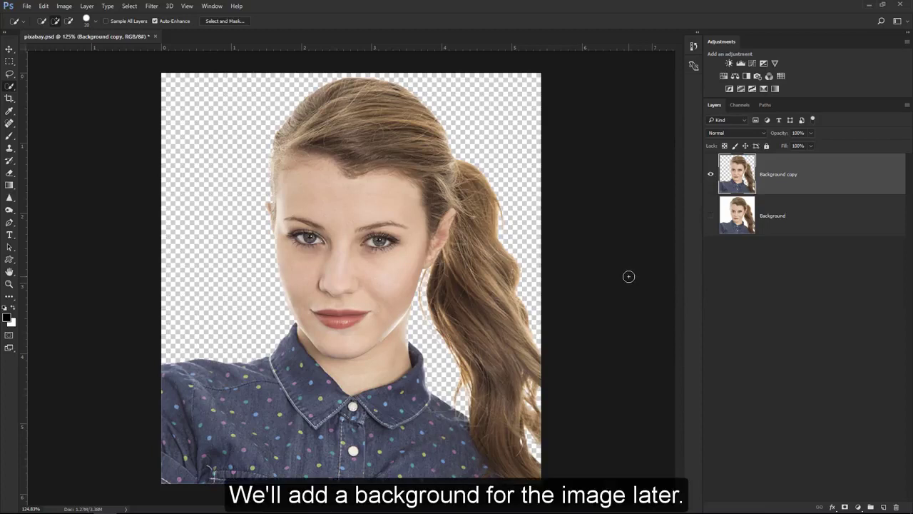
Step: Rename the cut-out model layer as FILTER GALLERY
{"action": "double_click", "coordinate": [781, 176]}
{"action": "type", "text": "Fi"}
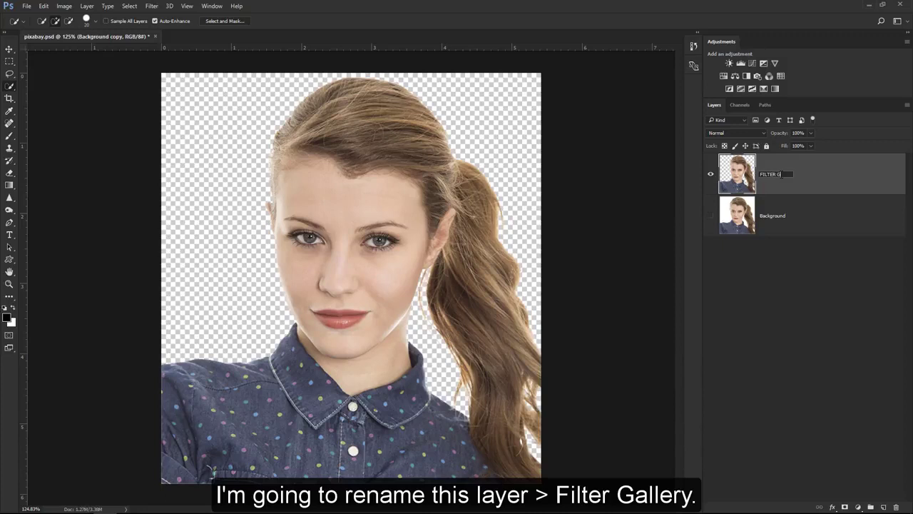
{"action": "type", "text": "LTER GALLERY"}
{"action": "key", "text": "Return"}
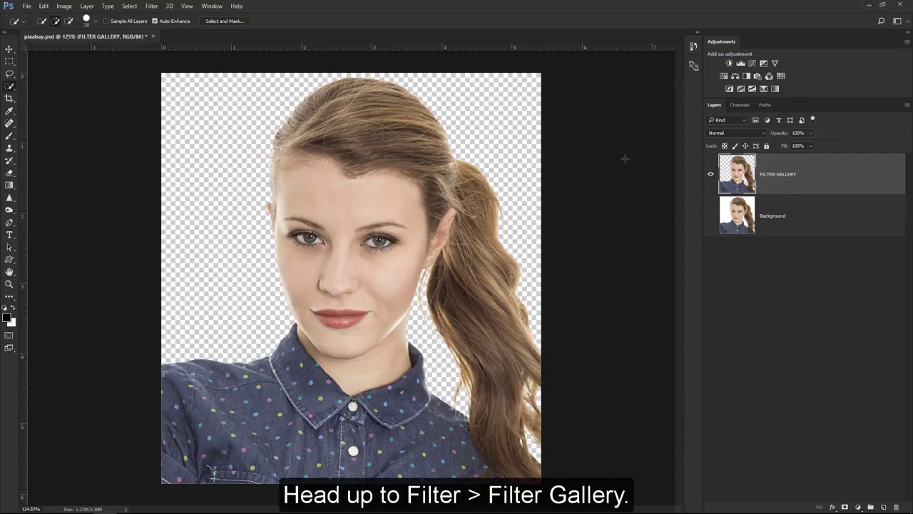
Step: Set up a Poster Edges effect in the Filter Gallery with Edge Thickness 8, Edge Intensity 0 and Posterization 6
{"action": "left_click", "coordinate": [155, 7]}
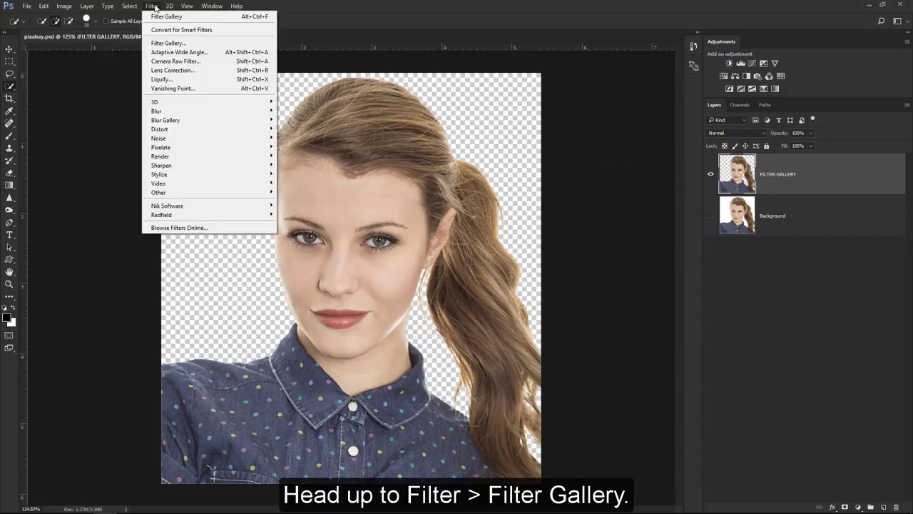
{"action": "left_click", "coordinate": [194, 43]}
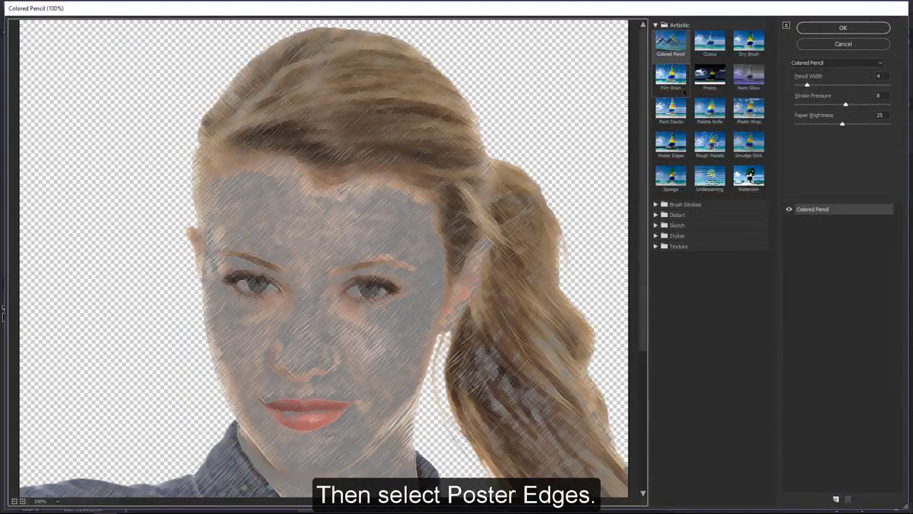
{"action": "left_click", "coordinate": [672, 150]}
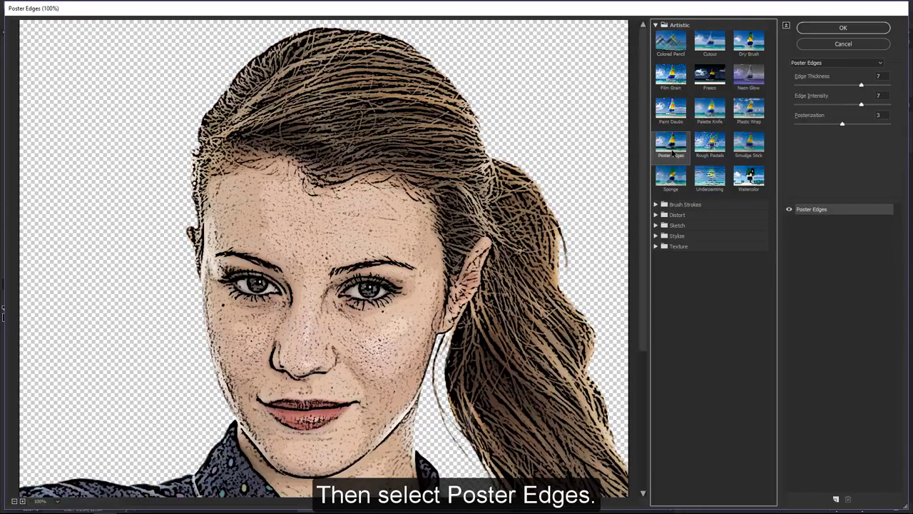
{"action": "left_click", "coordinate": [864, 86]}
{"action": "left_click_drag", "start_coordinate": [866, 86], "coordinate": [794, 105]}
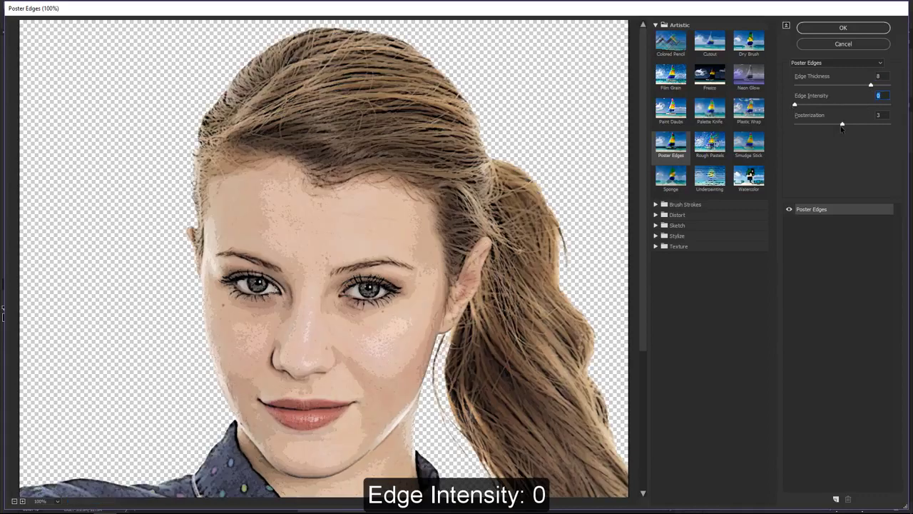
{"action": "left_click_drag", "start_coordinate": [843, 124], "coordinate": [885, 125]}
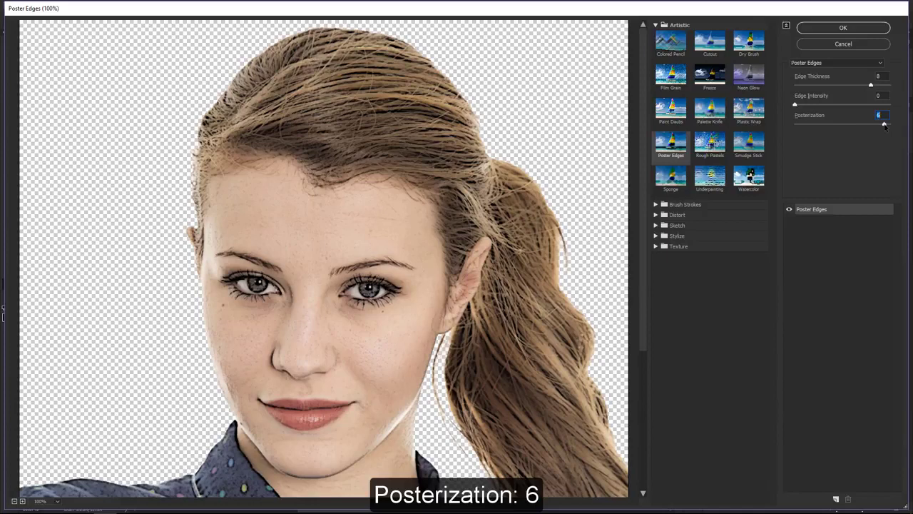
Step: Add a Cutout effect with Number of Levels 7, Edge Simplicity 0 and Edge Fidelity 3, and apply the gallery effects
{"action": "left_click", "coordinate": [837, 499]}
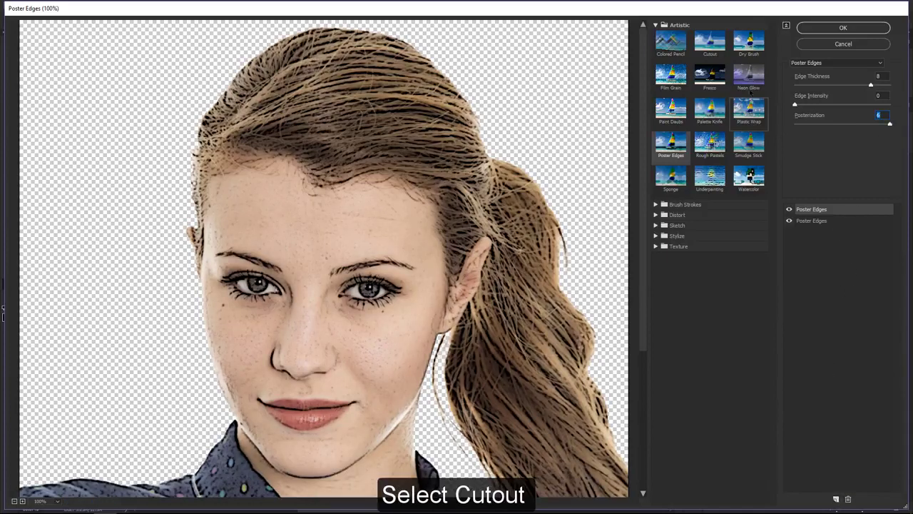
{"action": "left_click", "coordinate": [711, 43]}
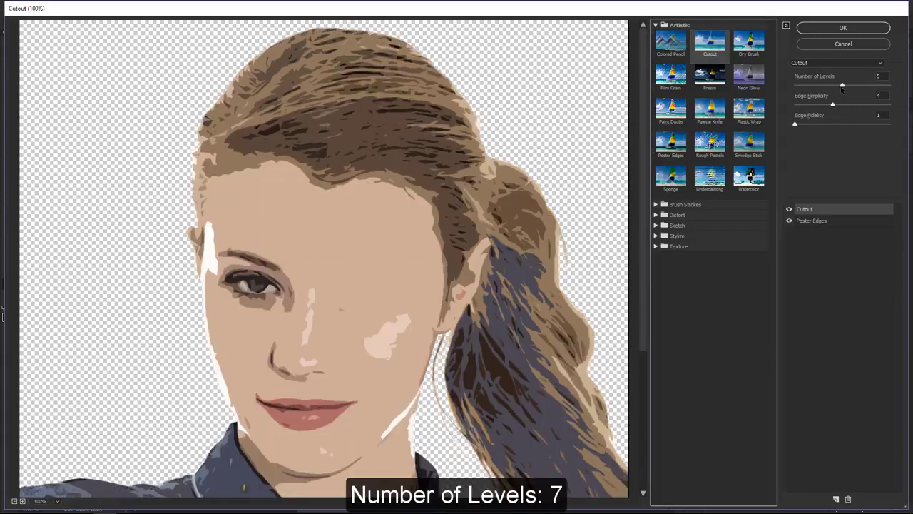
{"action": "left_click_drag", "start_coordinate": [843, 85], "coordinate": [900, 125]}
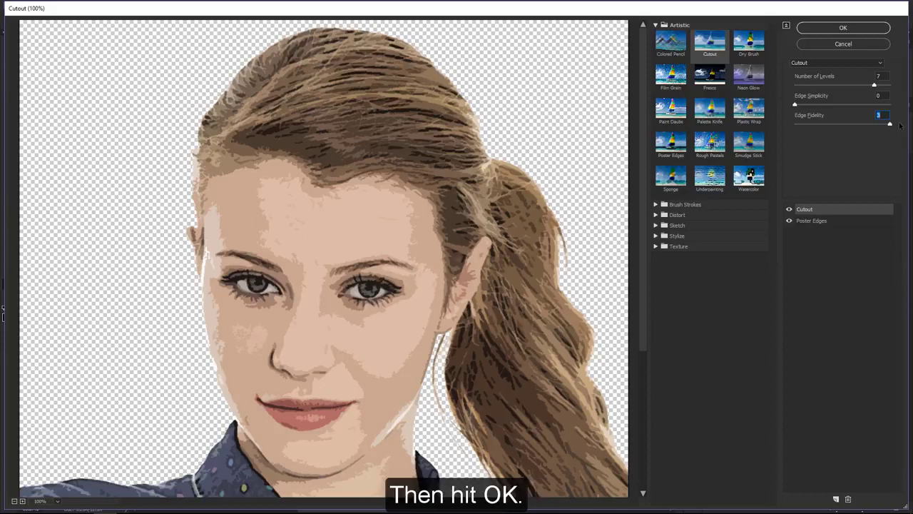
{"action": "left_click", "coordinate": [843, 27]}
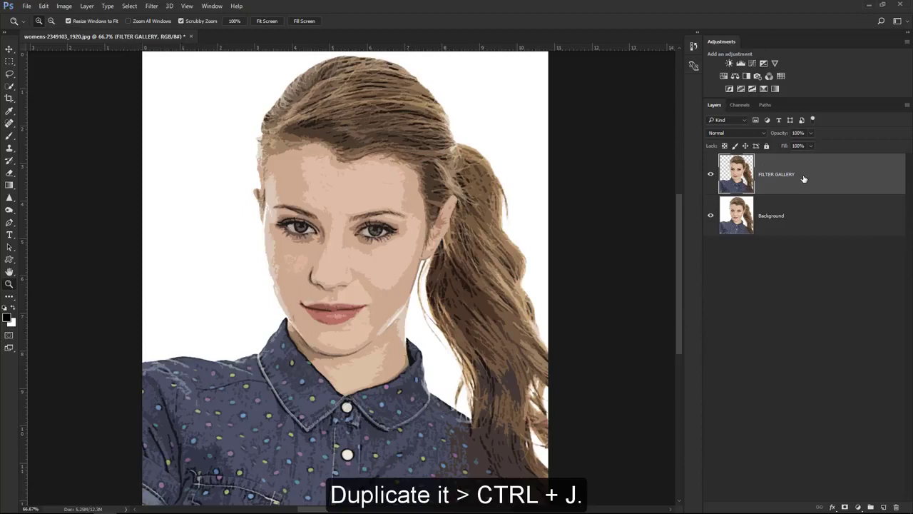
Step: Duplicate the FILTER GALLERY layer and rename the copy as DIFFUSE
{"action": "key", "text": "ctrl+j"}
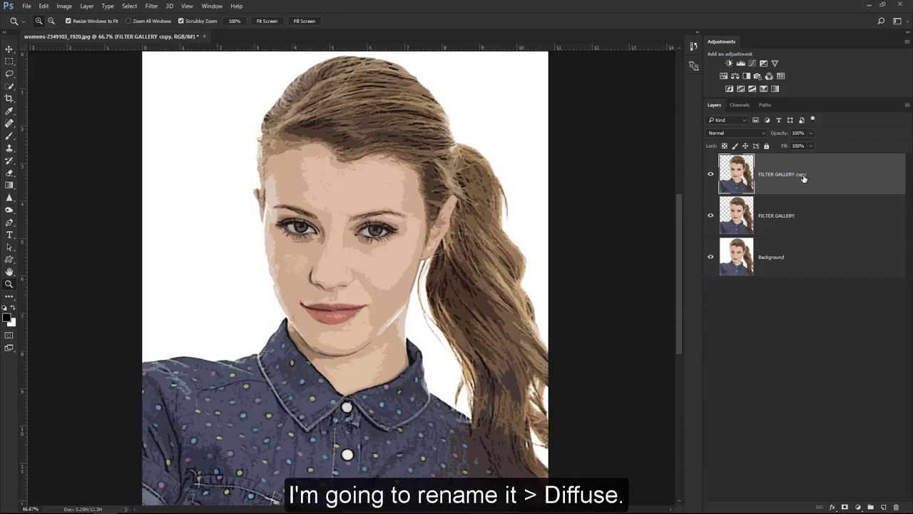
{"action": "double_click", "coordinate": [784, 173]}
{"action": "type", "text": "DIFFUSE"}
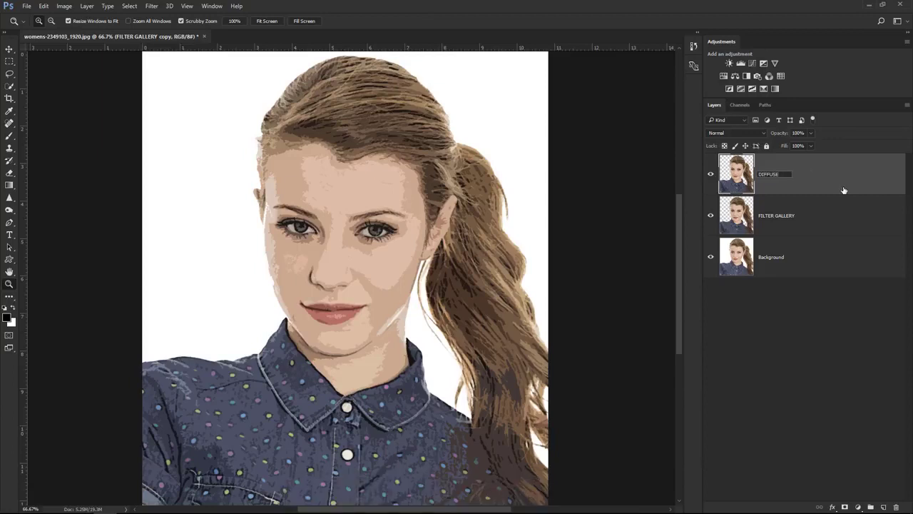
{"action": "key", "text": "Return"}
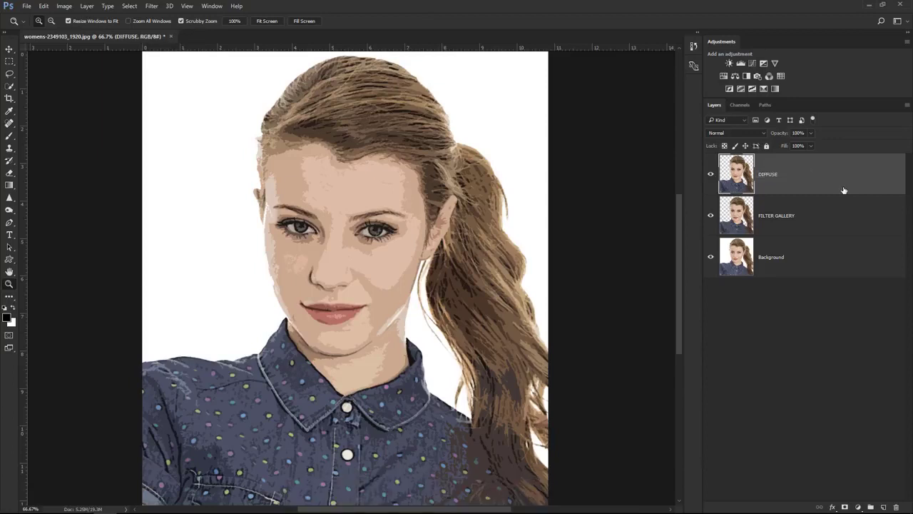
Step: Apply the Diffuse filter in Anisotropic mode to the DIFFUSE layer
{"action": "left_click", "coordinate": [152, 6]}
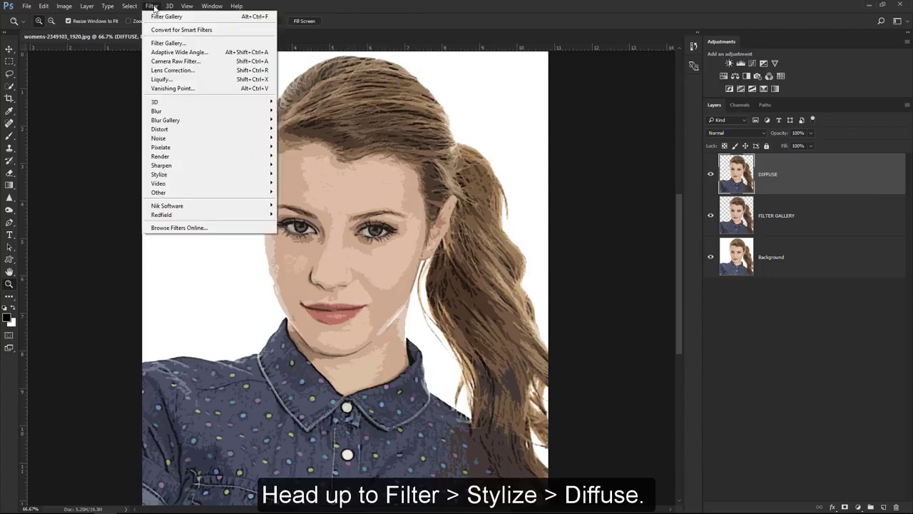
{"action": "mouse_move", "coordinate": [197, 177]}
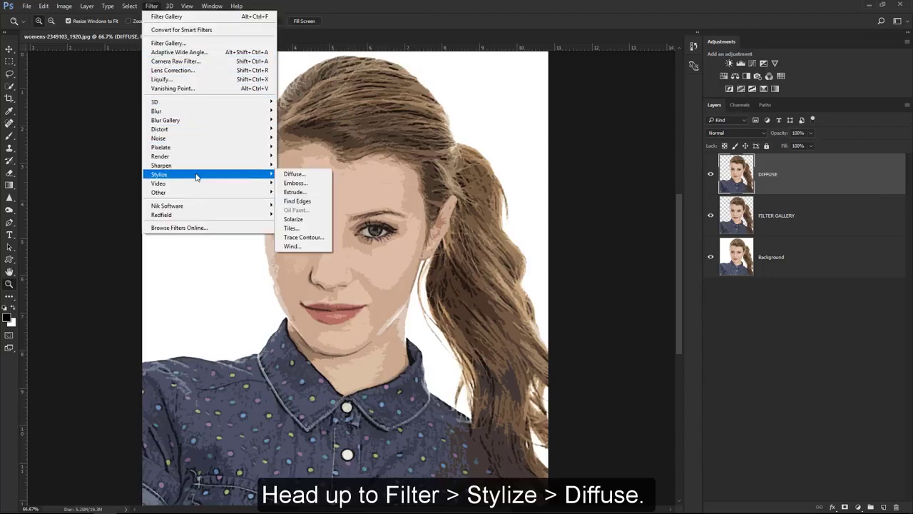
{"action": "left_click", "coordinate": [318, 178]}
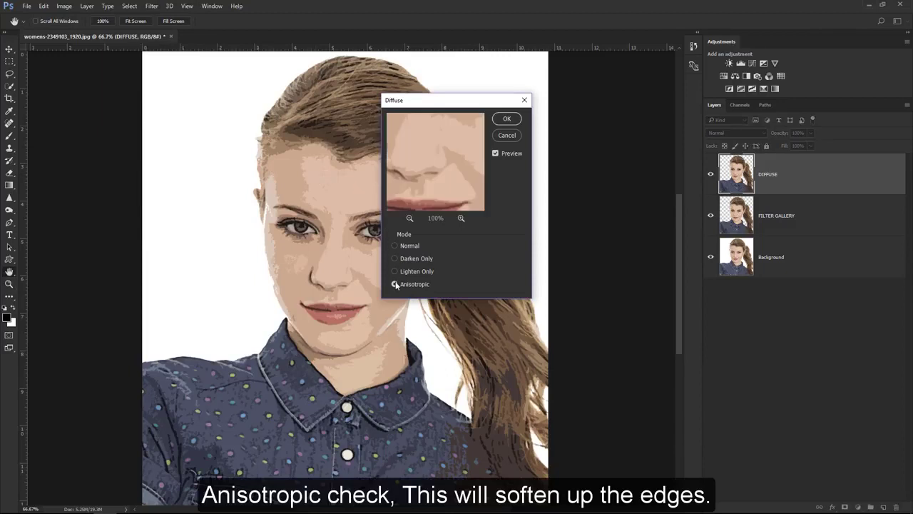
{"action": "left_click", "coordinate": [512, 122]}
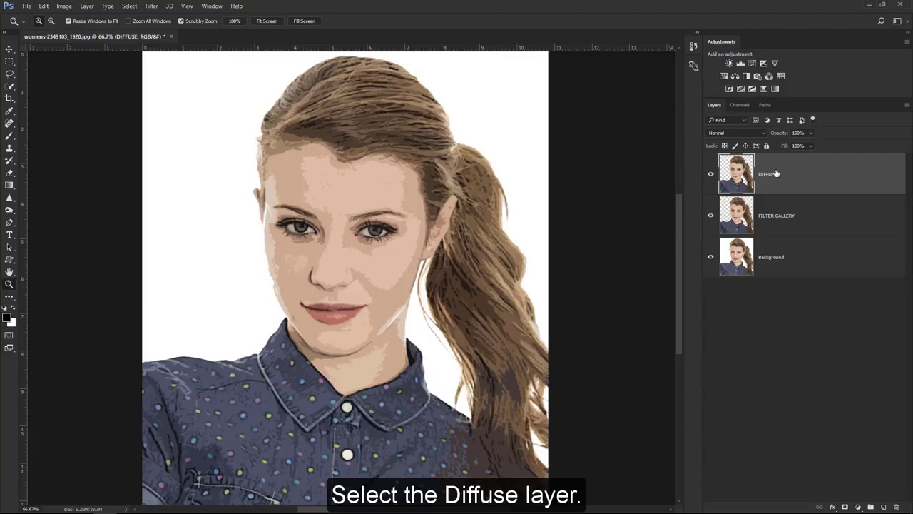
Step: Duplicate the DIFFUSE layer and rename the copy as SHARPEN
{"action": "key", "text": "ctrl+j"}
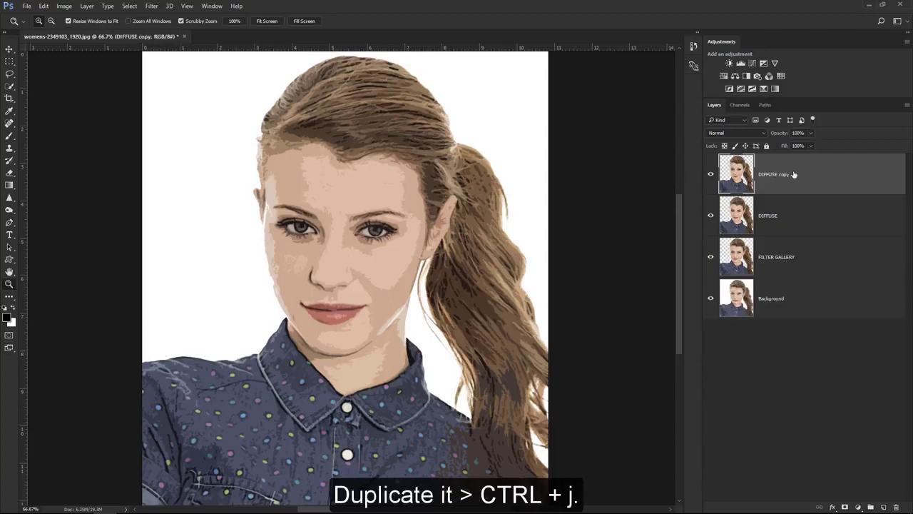
{"action": "double_click", "coordinate": [776, 175]}
{"action": "type", "text": "SHARPE"}
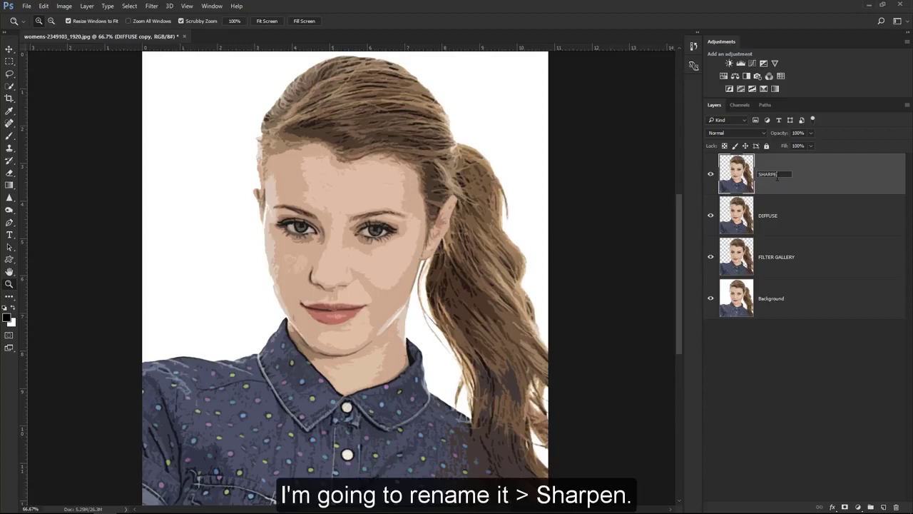
{"action": "type", "text": "N"}
{"action": "key", "text": "Return"}
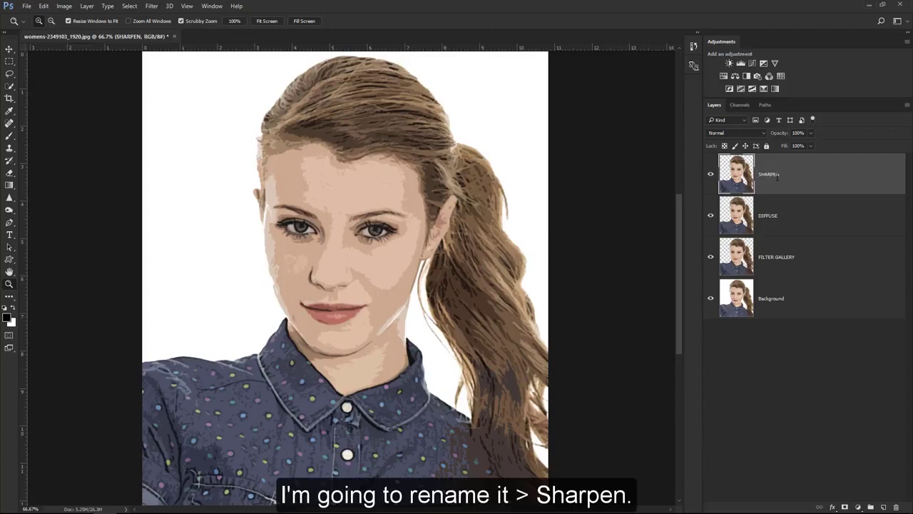
Step: Apply the Sharpen More filter to the SHARPEN layer
{"action": "left_click", "coordinate": [154, 7]}
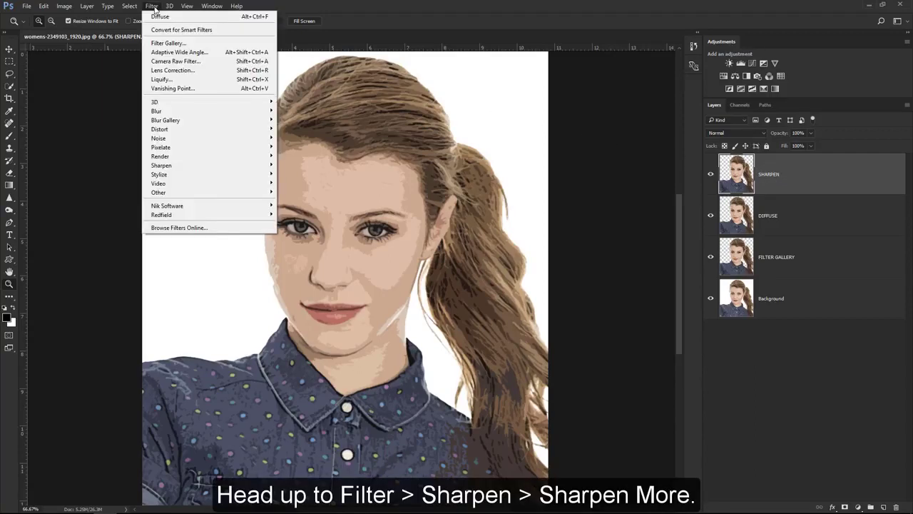
{"action": "mouse_move", "coordinate": [236, 167]}
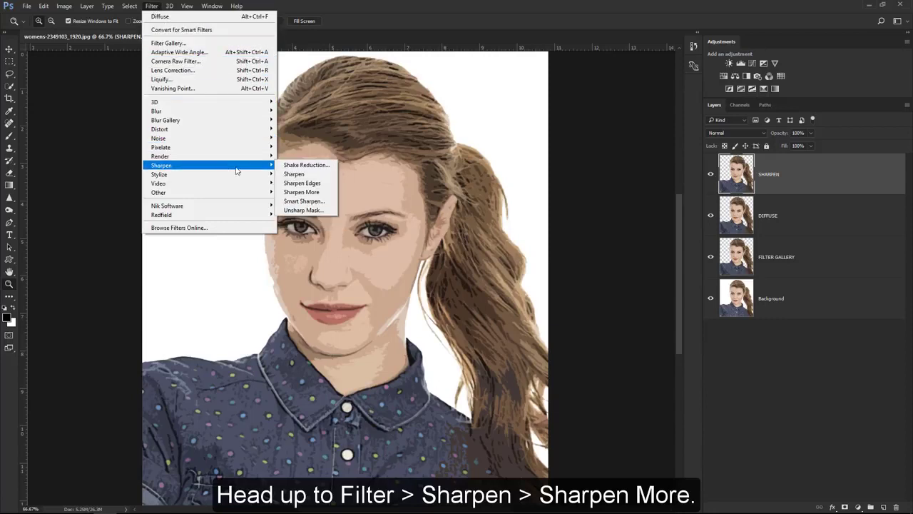
{"action": "left_click", "coordinate": [328, 194]}
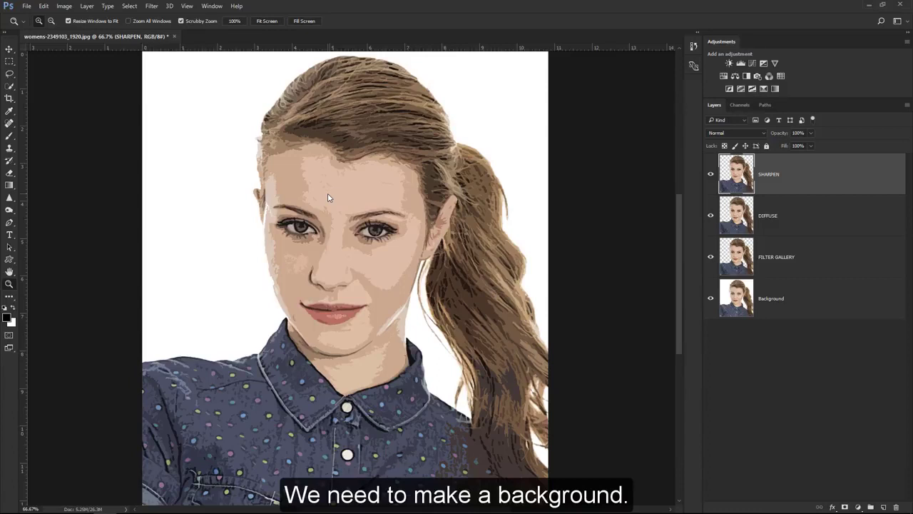
Step: Hide the Background layer and place a Solid Color fill layer with color bde8fe directly above it, beneath the FILTER GALLERY layer
{"action": "left_click", "coordinate": [711, 300]}
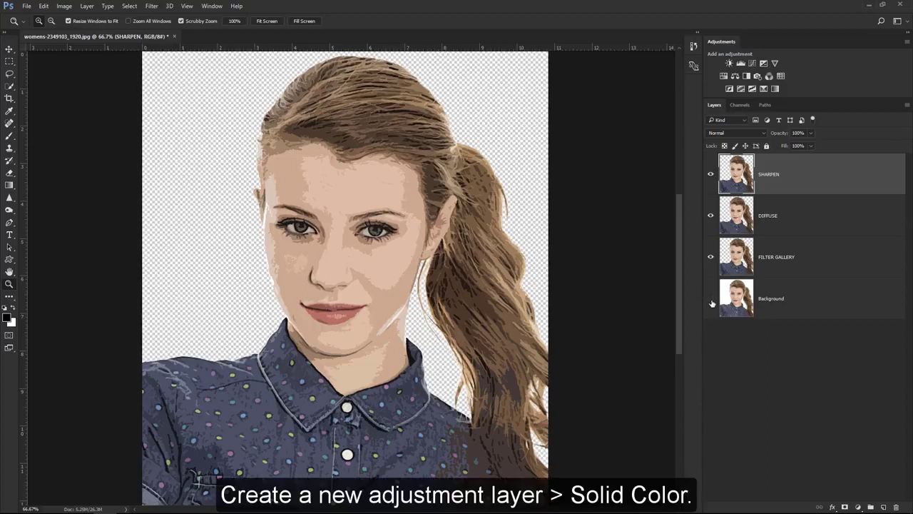
{"action": "left_click", "coordinate": [857, 507]}
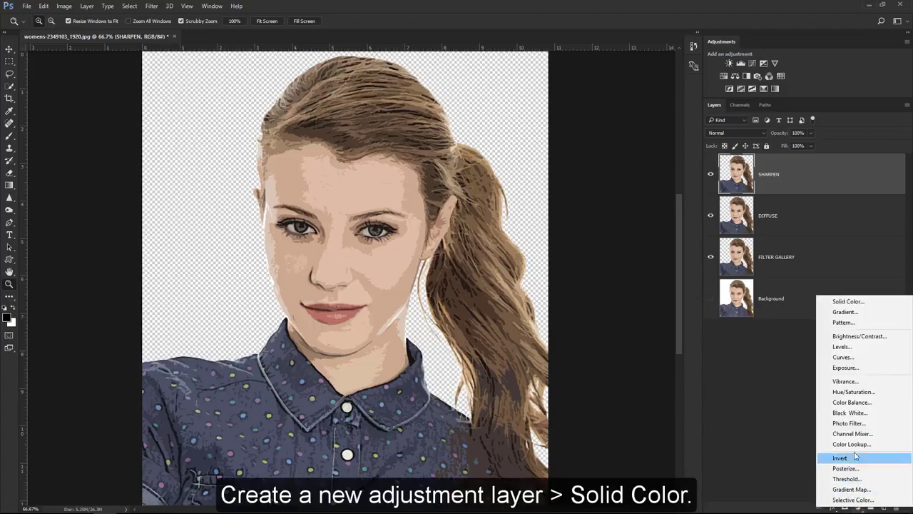
{"action": "left_click", "coordinate": [857, 302]}
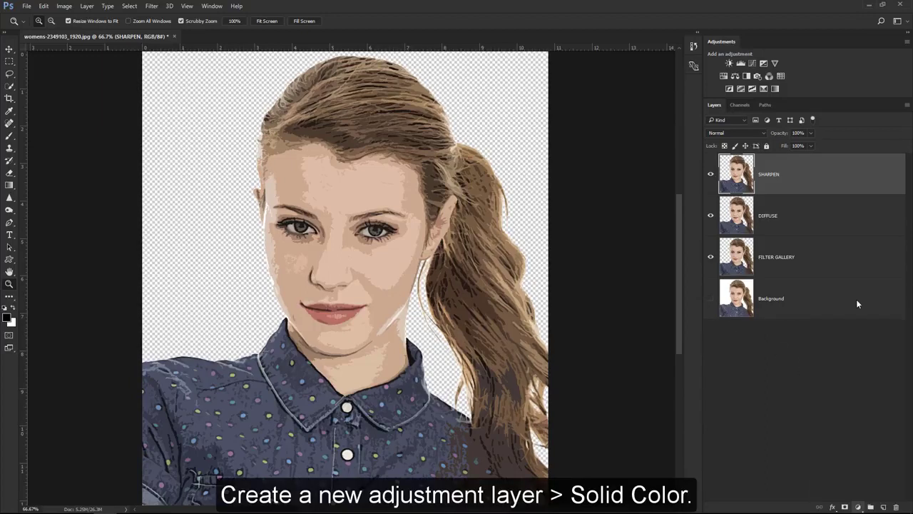
{"action": "left_click_drag", "start_coordinate": [673, 155], "coordinate": [632, 108]}
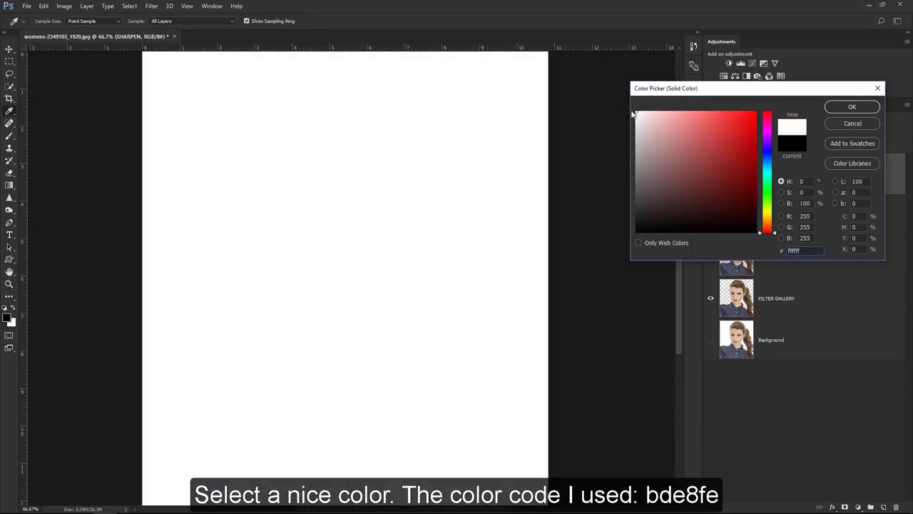
{"action": "left_click", "coordinate": [788, 251]}
{"action": "type", "text": "bde8fe"}
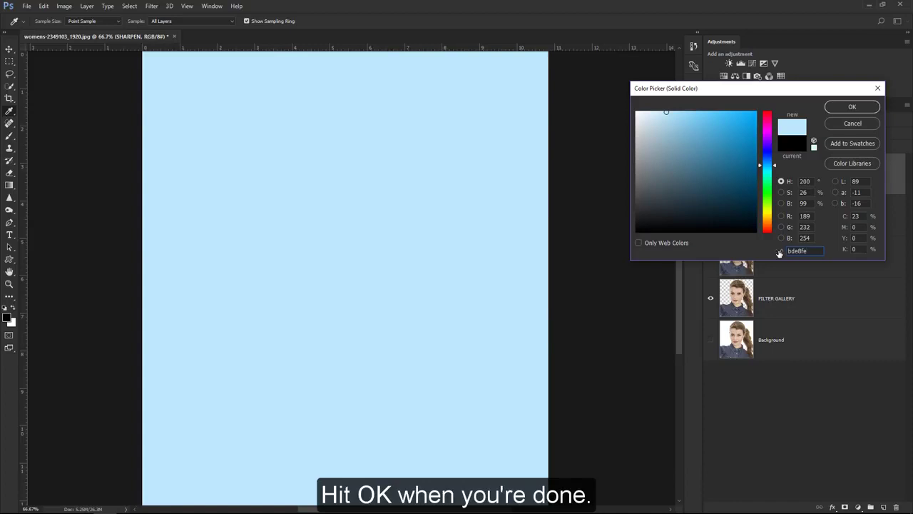
{"action": "left_click", "coordinate": [863, 111]}
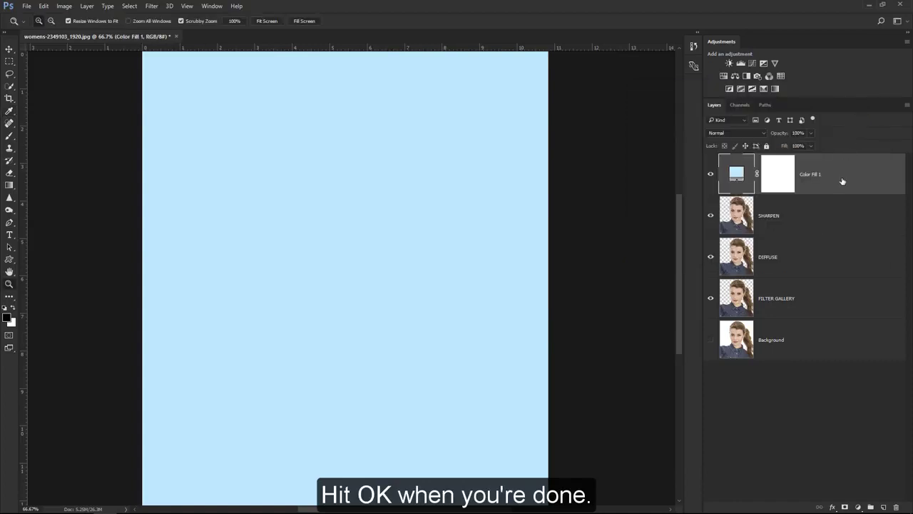
{"action": "left_click_drag", "start_coordinate": [842, 181], "coordinate": [846, 298]}
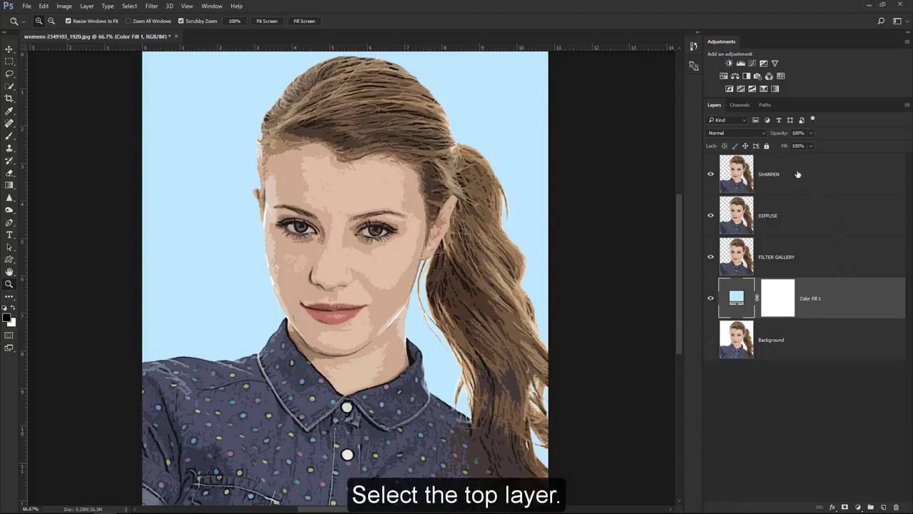
Step: Duplicate the SHARPEN layer and rename the copy as HALFTONE
{"action": "left_click", "coordinate": [776, 169]}
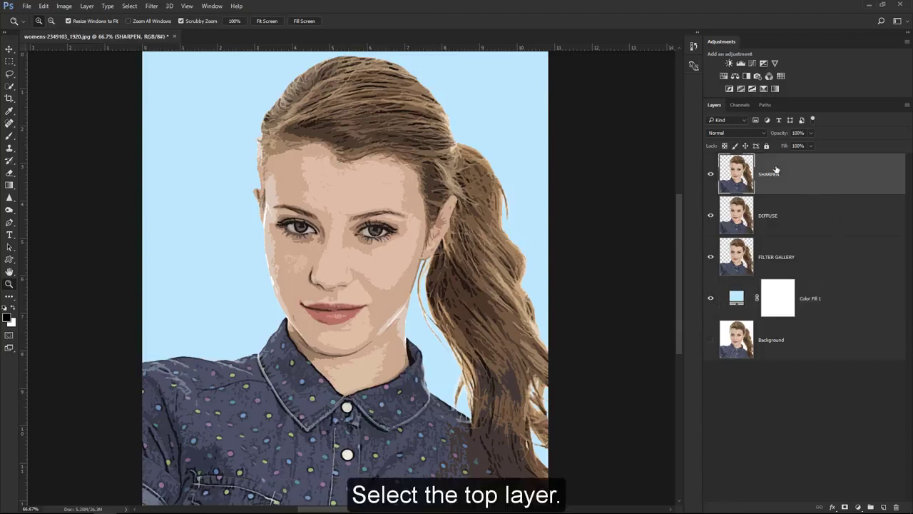
{"action": "key", "text": "ctrl+j"}
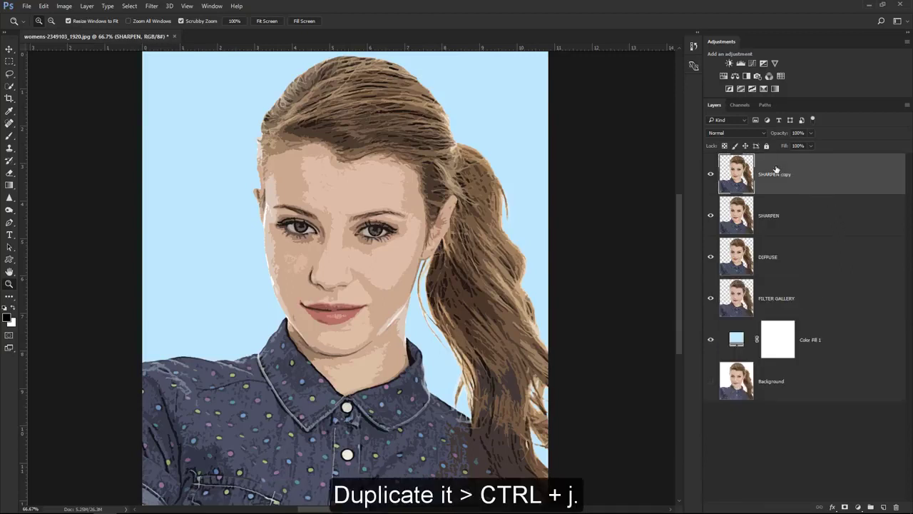
{"action": "double_click", "coordinate": [776, 174]}
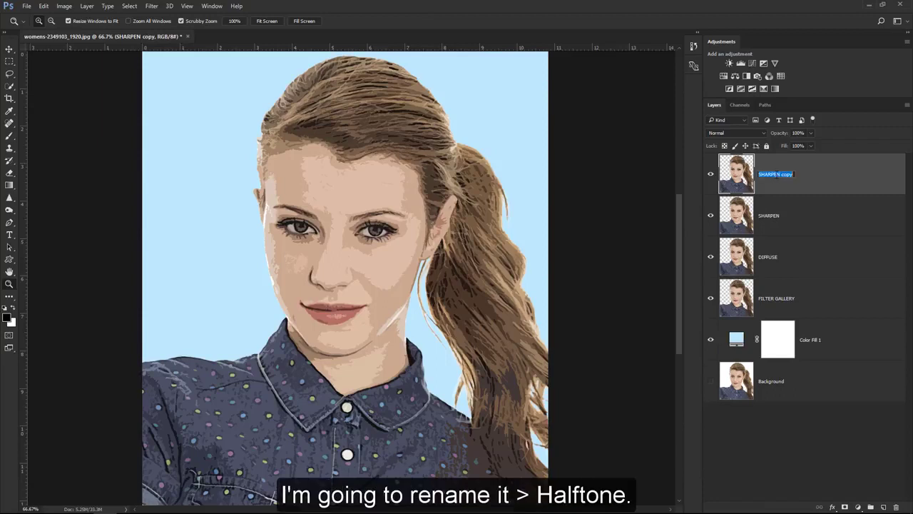
{"action": "type", "text": "HALFTONE"}
{"action": "key", "text": "Return"}
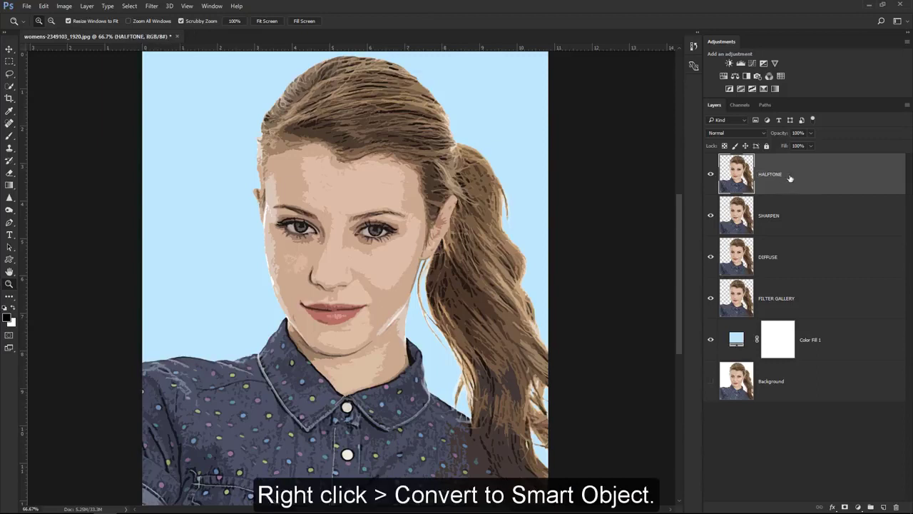
Step: Convert the HALFTONE layer to a smart object and apply the Color Halftone filter with a max. radius of 8 pixels and default screen angles
{"action": "right_click", "coordinate": [790, 178]}
{"action": "left_click", "coordinate": [778, 192]}
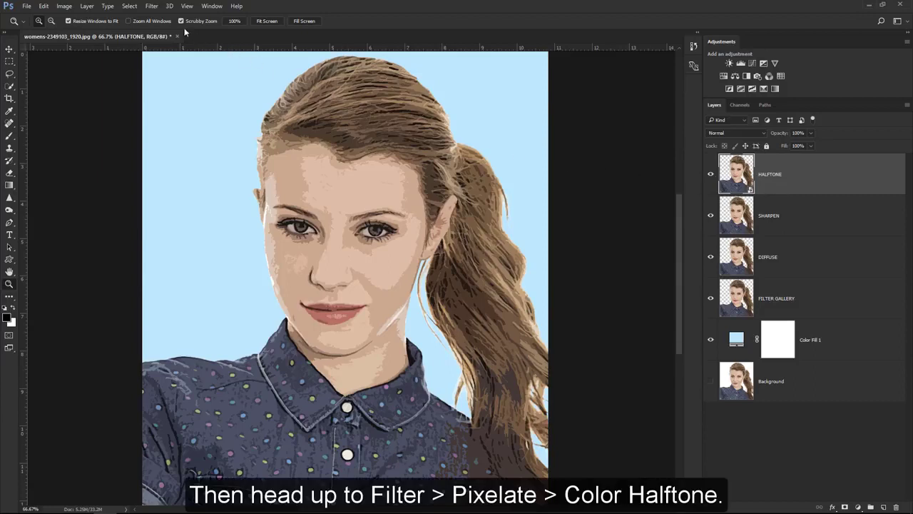
{"action": "left_click", "coordinate": [152, 6]}
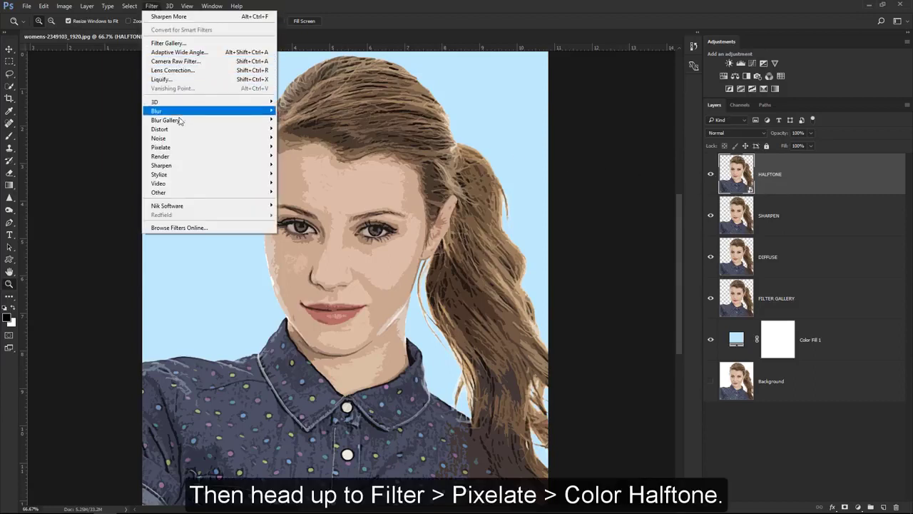
{"action": "mouse_move", "coordinate": [196, 148]}
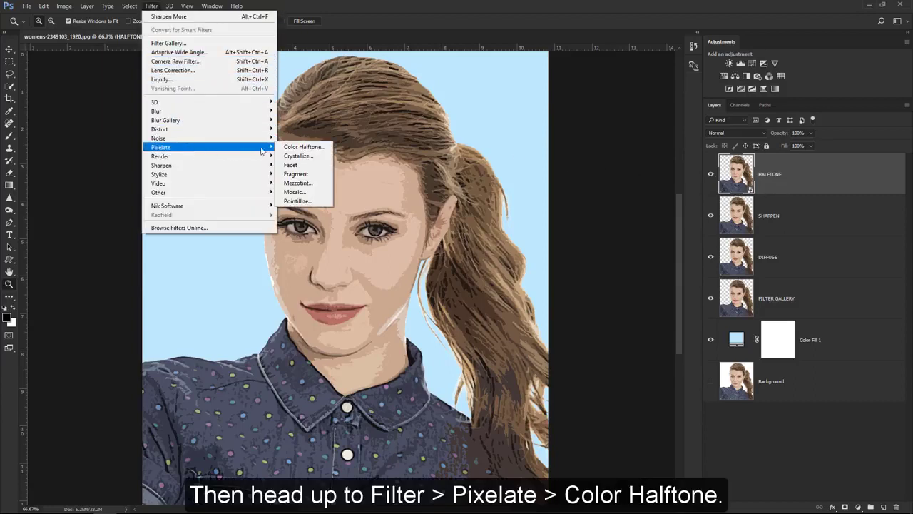
{"action": "left_click", "coordinate": [325, 148]}
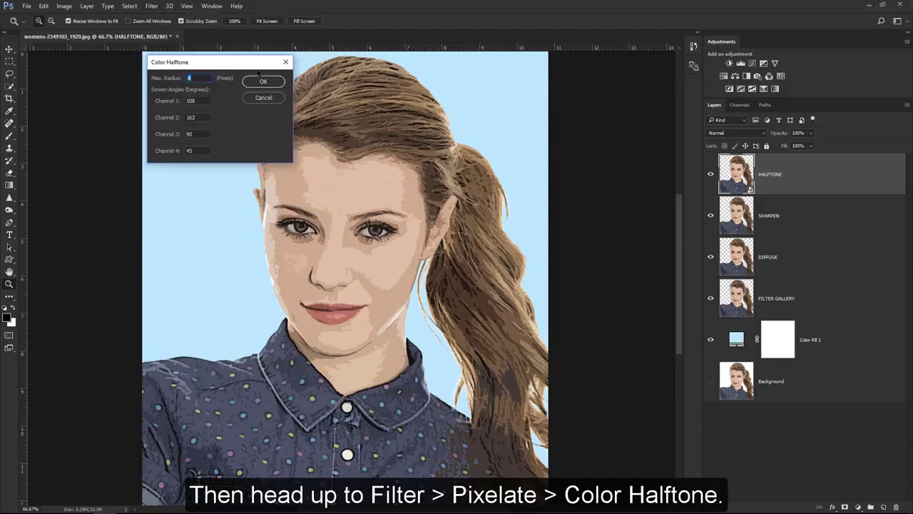
{"action": "left_click_drag", "start_coordinate": [255, 66], "coordinate": [214, 66]}
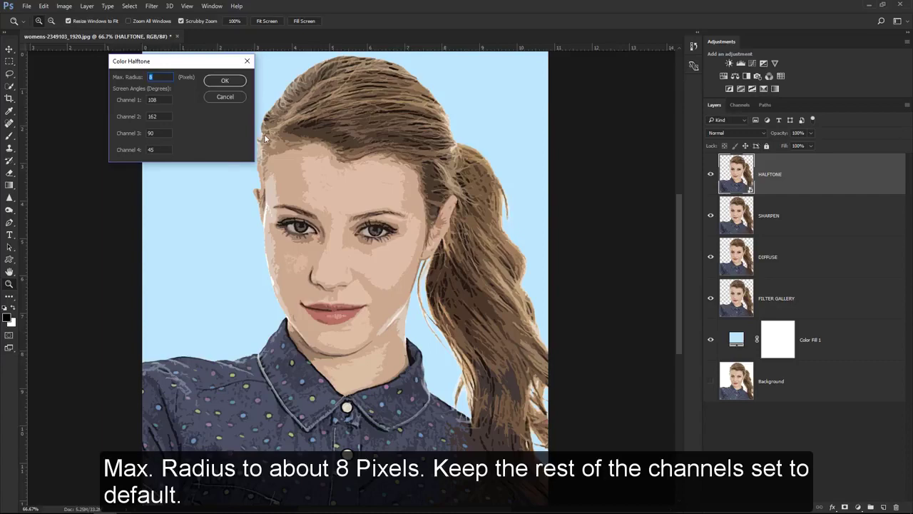
{"action": "left_click", "coordinate": [237, 81]}
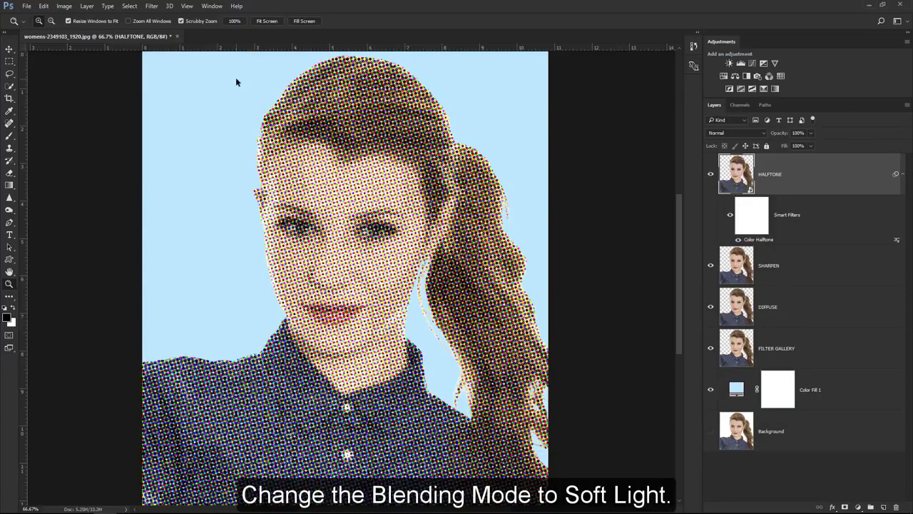
Step: Set the HALFTONE layer's blending mode to Soft Light and its opacity to 30%
{"action": "left_click", "coordinate": [714, 134]}
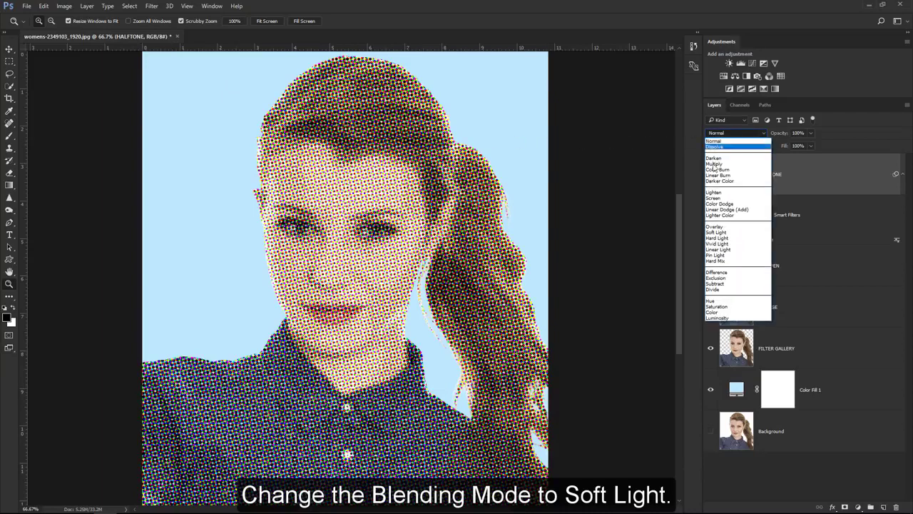
{"action": "left_click", "coordinate": [716, 232]}
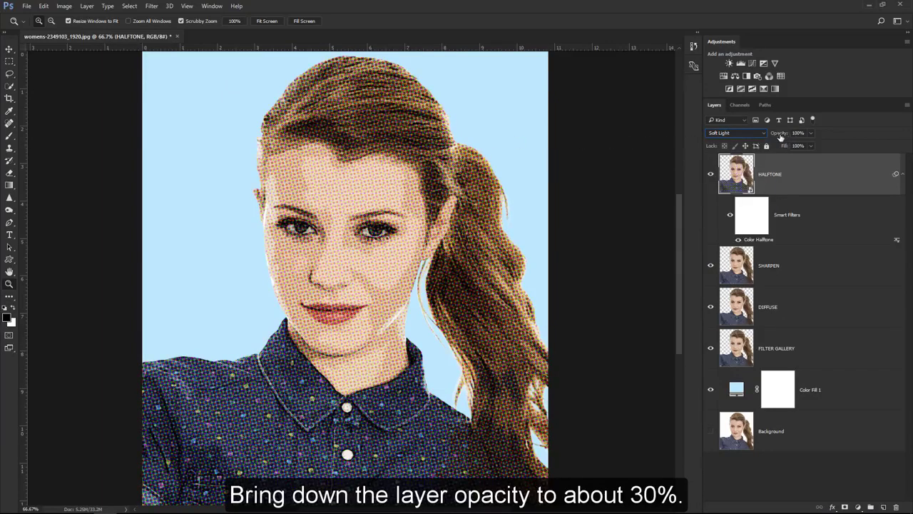
{"action": "left_click_drag", "start_coordinate": [782, 136], "coordinate": [755, 143]}
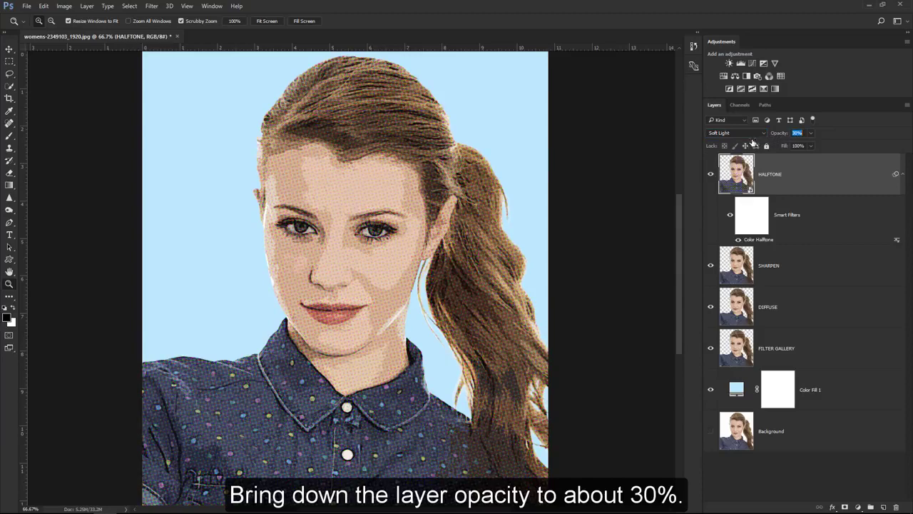
{"action": "key", "text": "Return"}
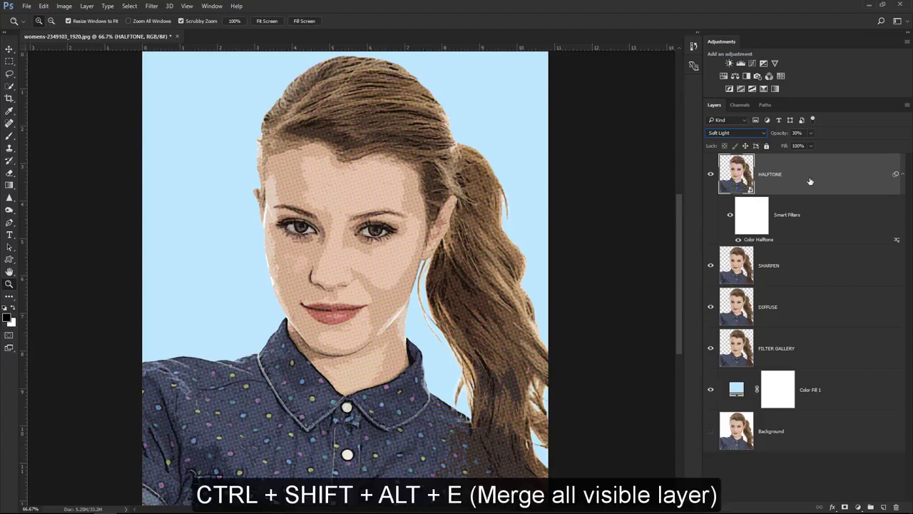
Step: Merge all visible layers into a new layer above HALFTONE and rename it as MERGED
{"action": "key", "text": "ctrl+shift+alt+e"}
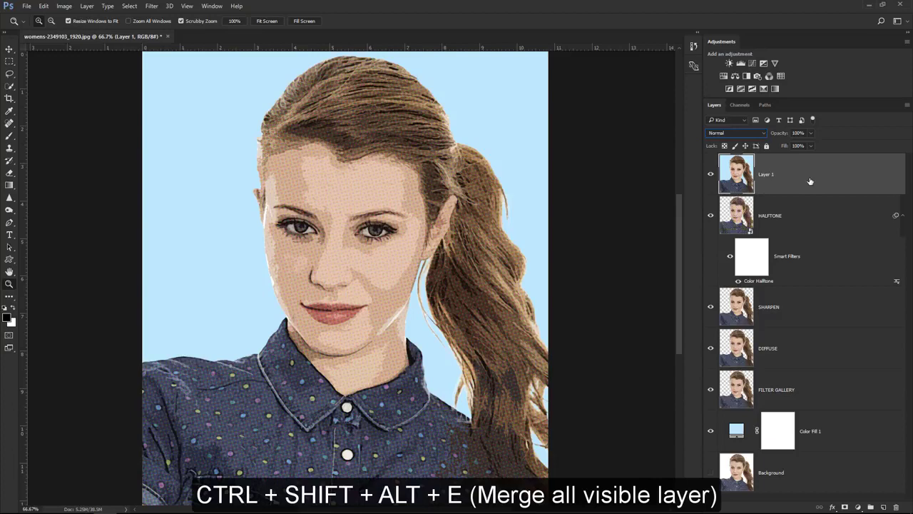
{"action": "double_click", "coordinate": [767, 175]}
{"action": "type", "text": "MERGED"}
{"action": "key", "text": "Return"}
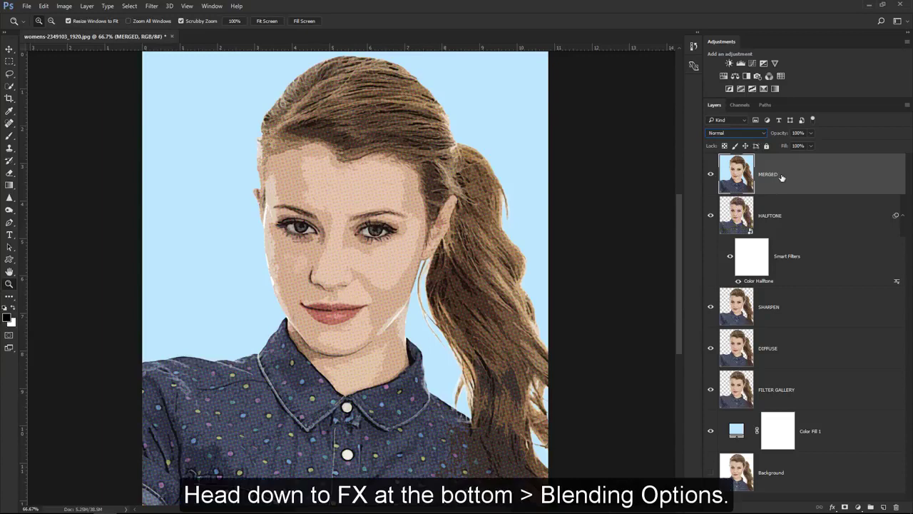
Step: Add a white Stroke effect of 27 px positioned inside to the MERGED layer
{"action": "left_click", "coordinate": [832, 506]}
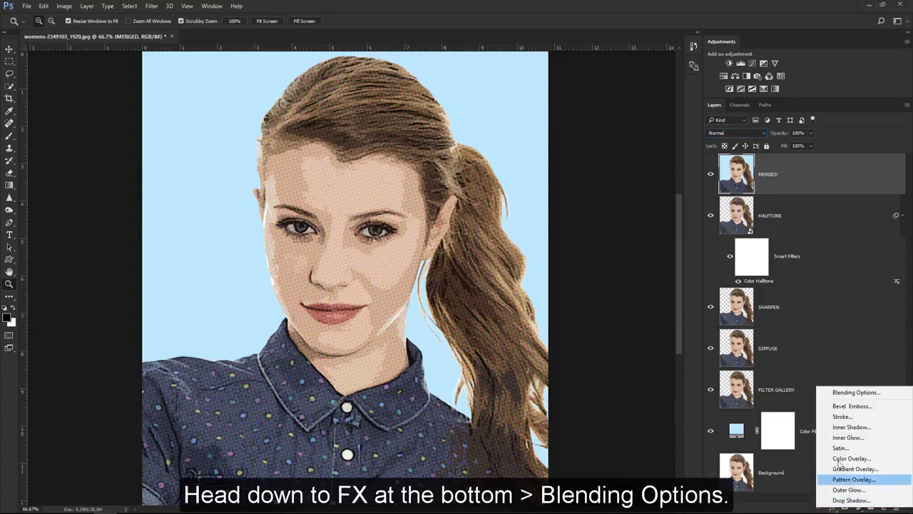
{"action": "left_click", "coordinate": [847, 392]}
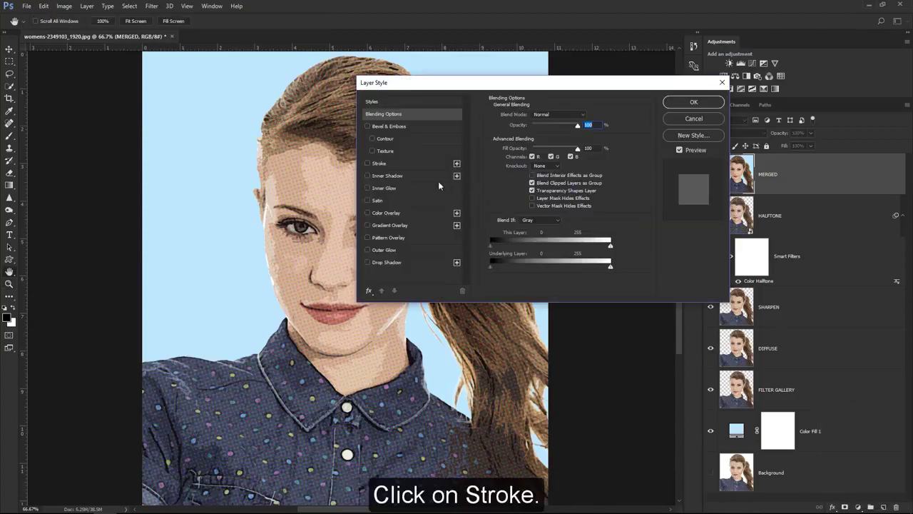
{"action": "left_click", "coordinate": [395, 166]}
{"action": "left_click_drag", "start_coordinate": [453, 92], "coordinate": [455, 138]}
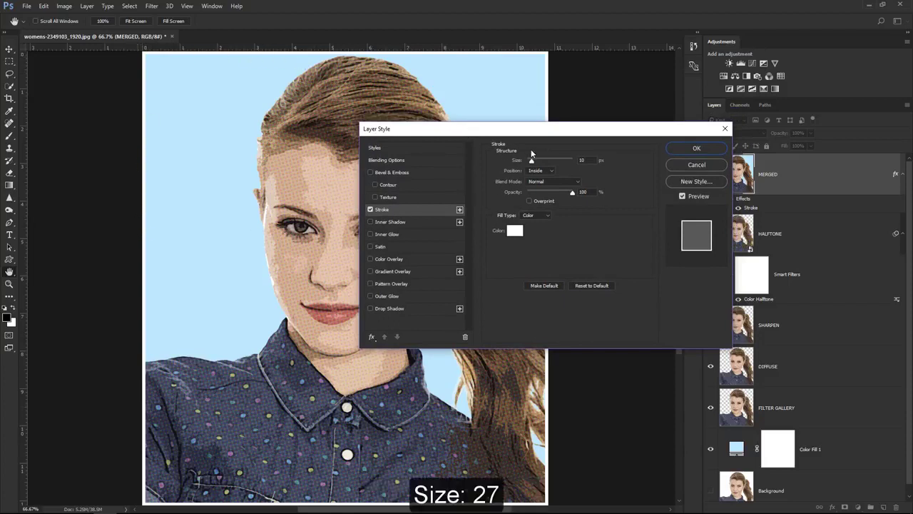
{"action": "left_click_drag", "start_coordinate": [532, 160], "coordinate": [534, 160]}
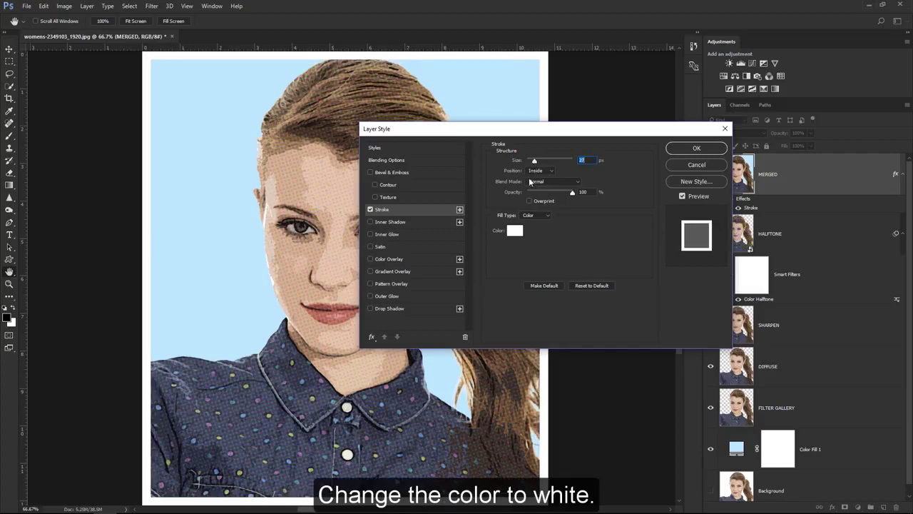
{"action": "left_click", "coordinate": [514, 230]}
{"action": "mouse_move", "coordinate": [664, 178]}
{"action": "left_mouse_down"}
{"action": "mouse_move", "coordinate": [718, 124]}
{"action": "mouse_move", "coordinate": [637, 112]}
{"action": "mouse_move", "coordinate": [684, 81]}
{"action": "left_mouse_up"}
{"action": "left_click", "coordinate": [852, 106]}
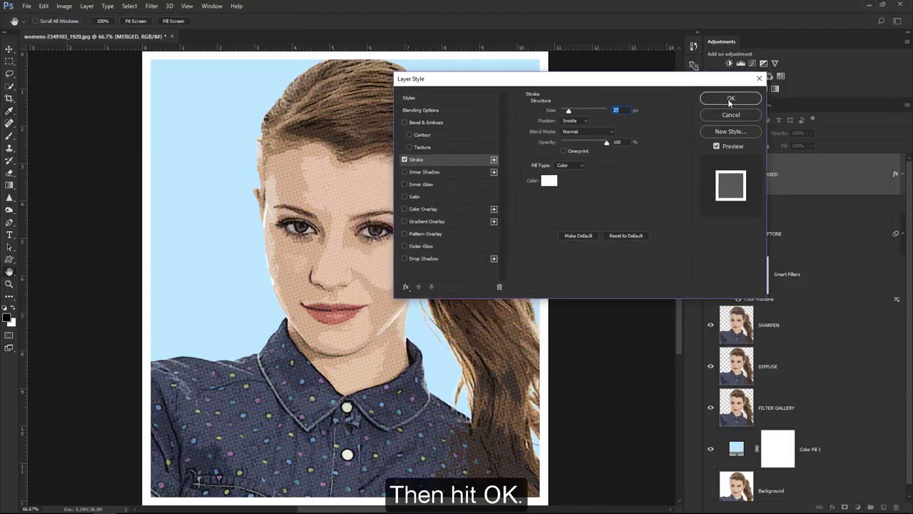
{"action": "left_click", "coordinate": [728, 98]}
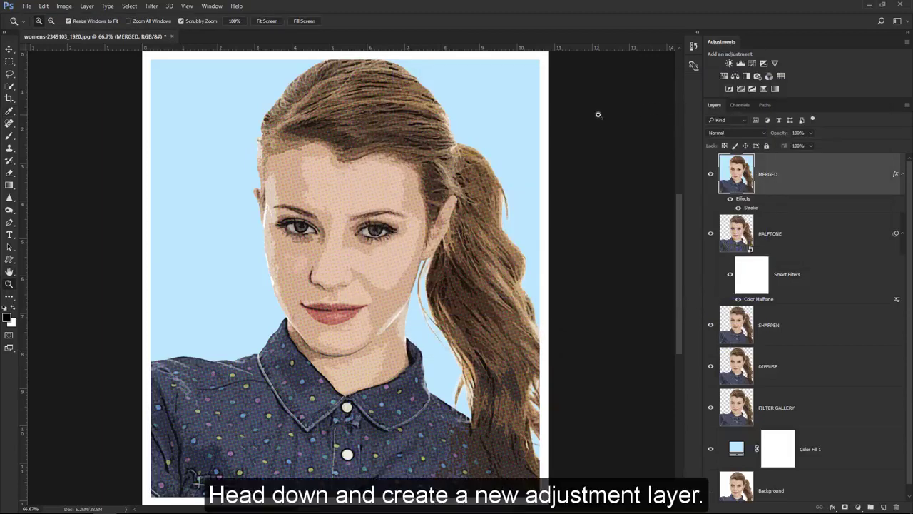
Step: Add a Vibrance adjustment layer above MERGED with Vibrance +24 and Saturation +9
{"action": "left_click", "coordinate": [858, 507]}
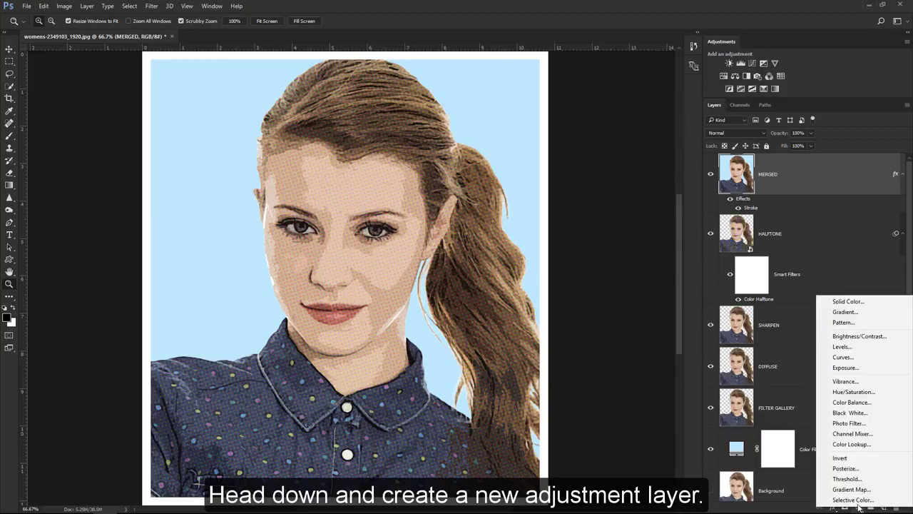
{"action": "left_click", "coordinate": [859, 384]}
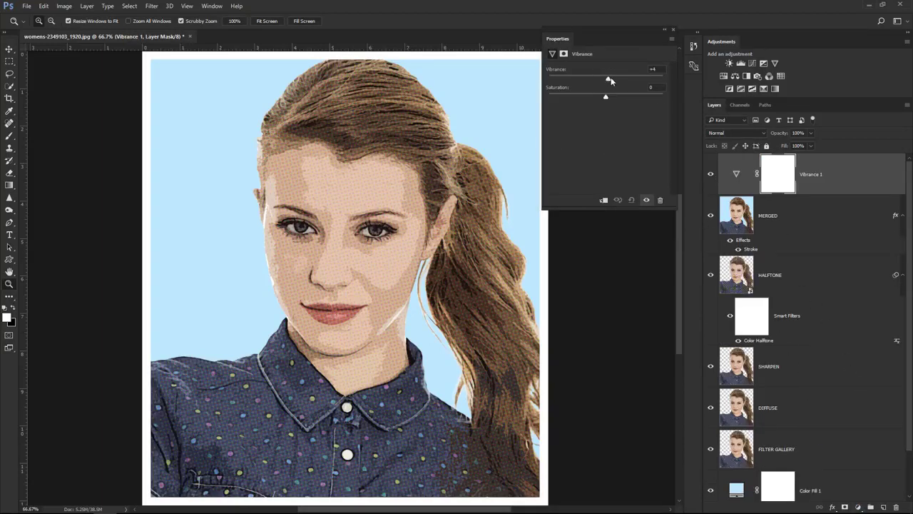
{"action": "left_click_drag", "start_coordinate": [618, 80], "coordinate": [612, 96]}
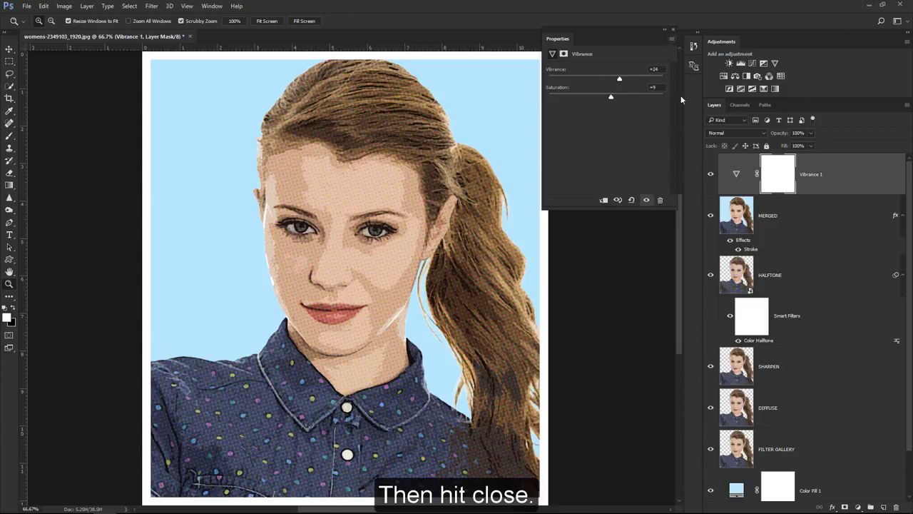
{"action": "left_click", "coordinate": [672, 31]}
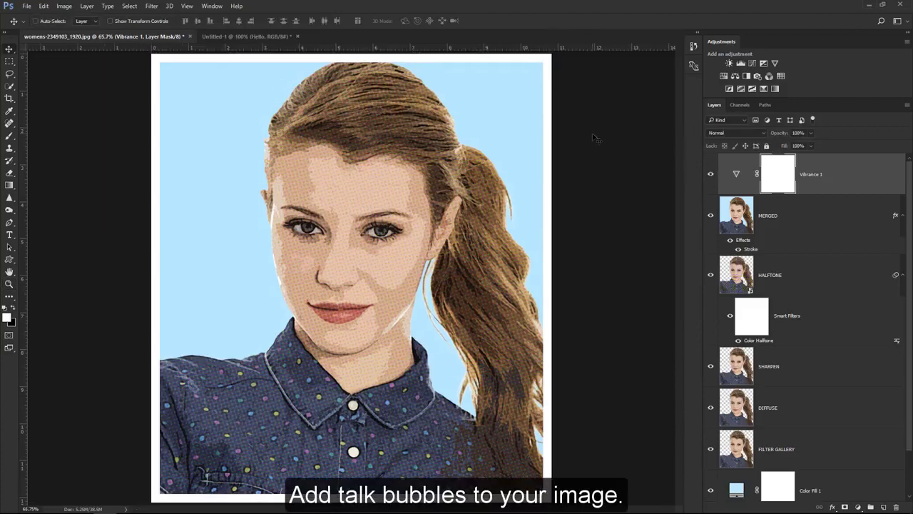
Step: Copy the Hello speech bubble from the Untitled-1 document into the portrait, placing it over the shirt just below the chin
{"action": "left_click", "coordinate": [279, 35]}
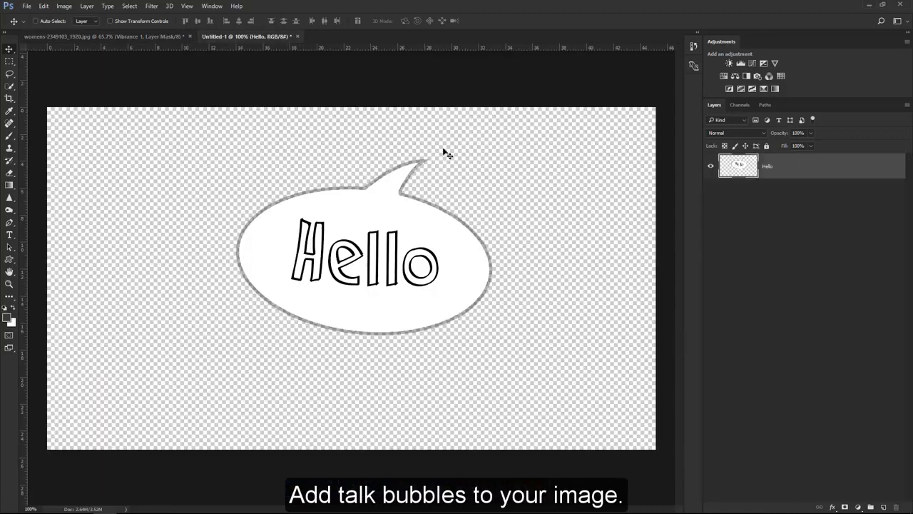
{"action": "left_click_drag", "start_coordinate": [436, 197], "coordinate": [279, 394]}
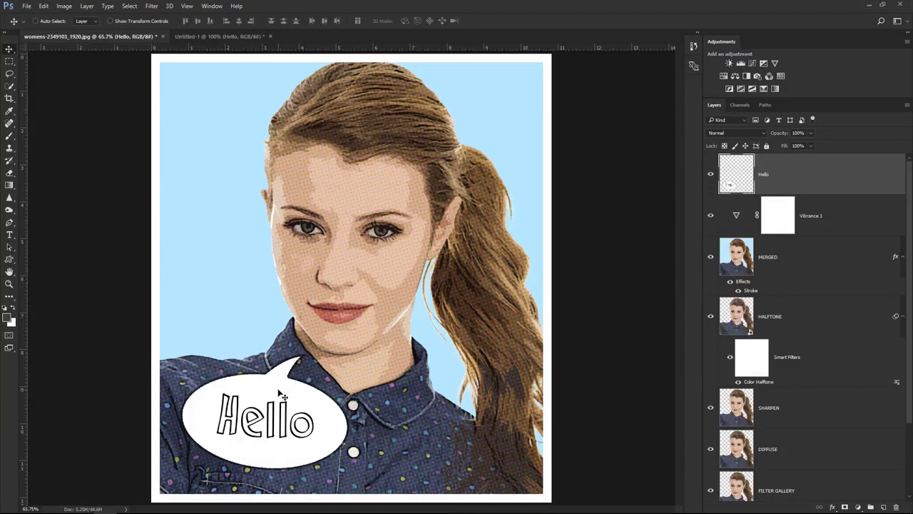